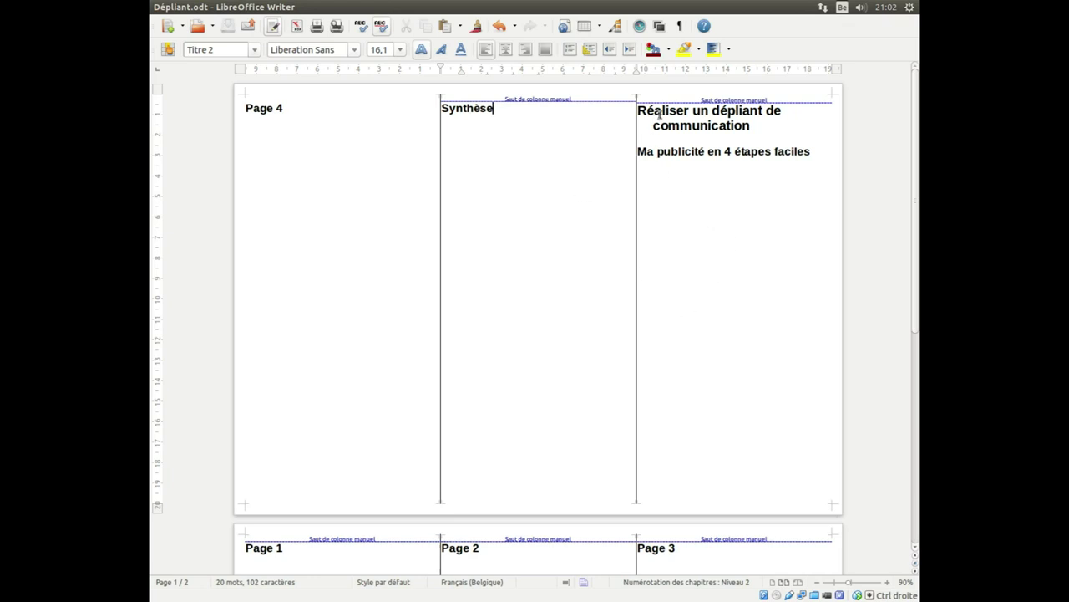
Place the cursor in the brochure's main title and display the Styles et formatage window over the page
{"action": "left_click", "coordinate": [709, 110]}
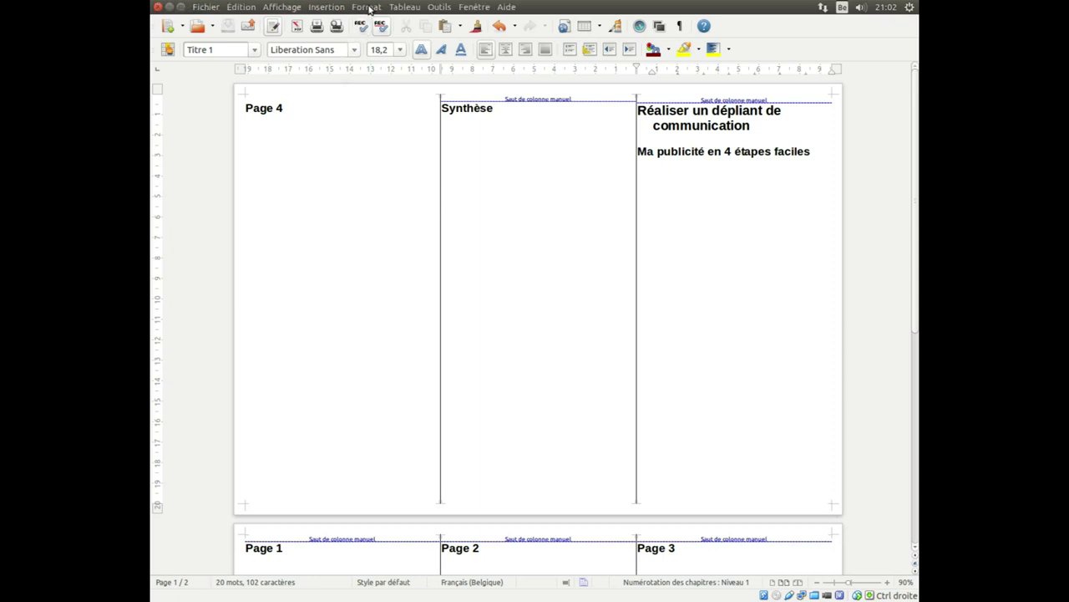
{"action": "left_click", "coordinate": [367, 7]}
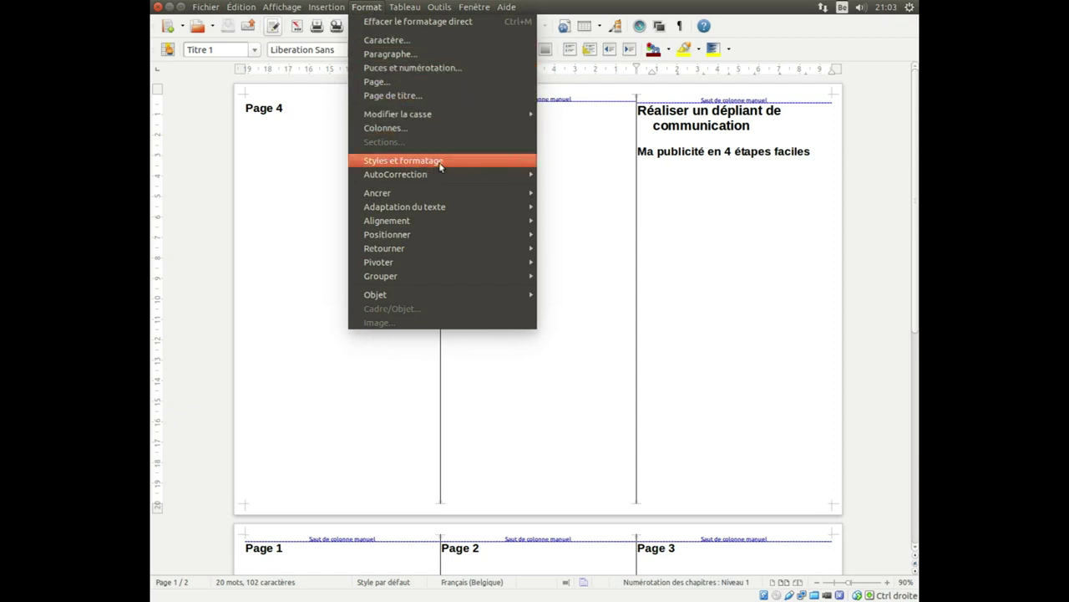
{"action": "left_click", "coordinate": [402, 166]}
{"action": "left_click_drag", "start_coordinate": [882, 169], "coordinate": [544, 134]}
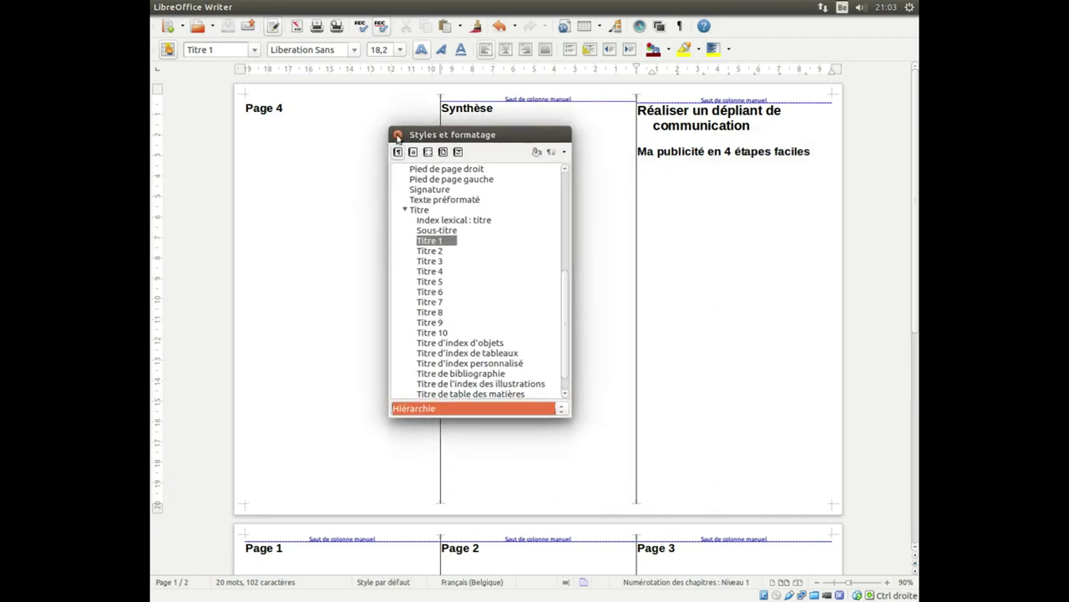
{"action": "scroll", "coordinate": [441, 379], "scroll_direction": "up", "scroll_amount": 1}
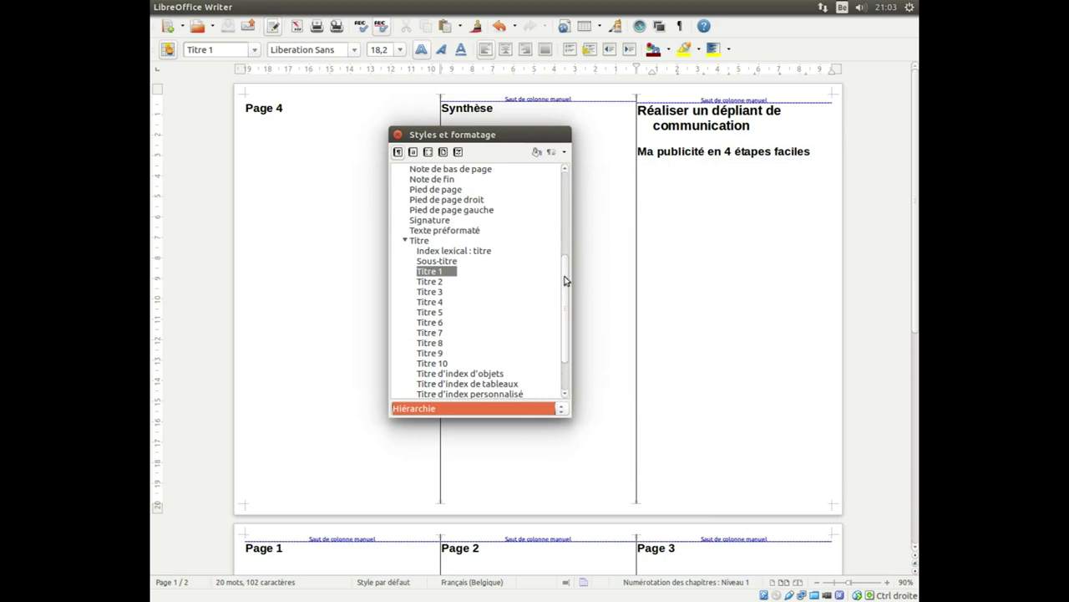
Open the Titre 1 paragraph style for modification and arrange its dialog and the styles window side by side
{"action": "right_click", "coordinate": [430, 274]}
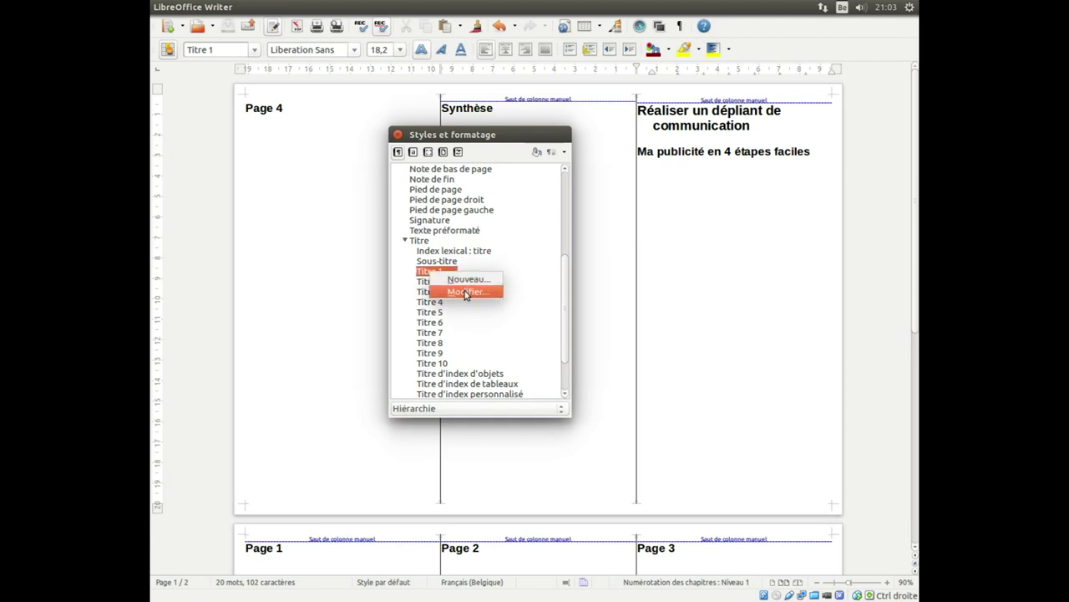
{"action": "left_click", "coordinate": [465, 292]}
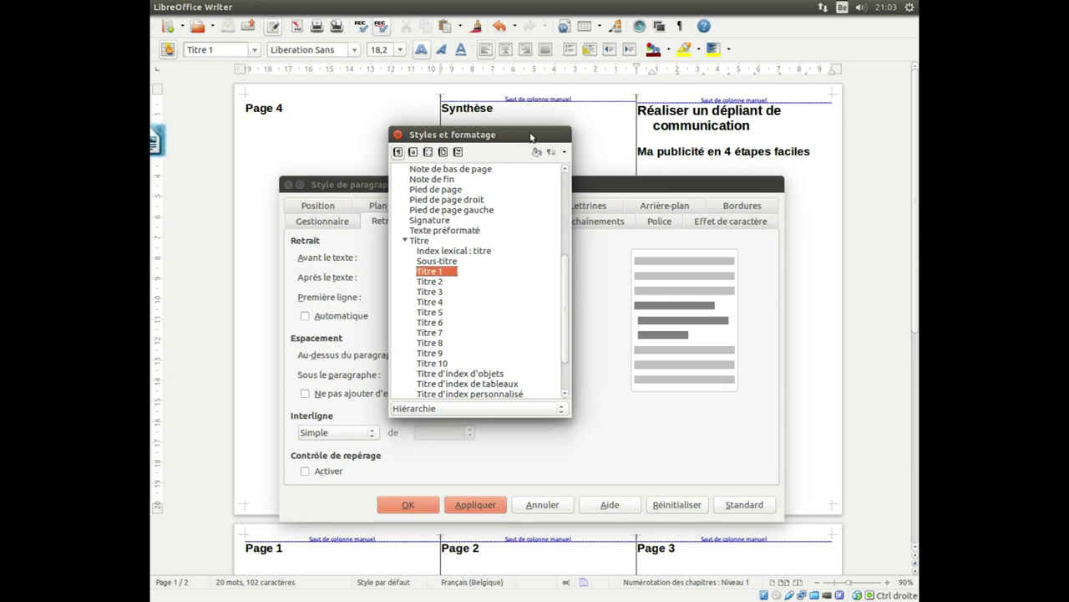
{"action": "mouse_move", "coordinate": [566, 132]}
{"action": "left_mouse_down"}
{"action": "mouse_move", "coordinate": [578, 238]}
{"action": "mouse_move", "coordinate": [627, 306]}
{"action": "mouse_move", "coordinate": [912, 153]}
{"action": "left_mouse_up"}
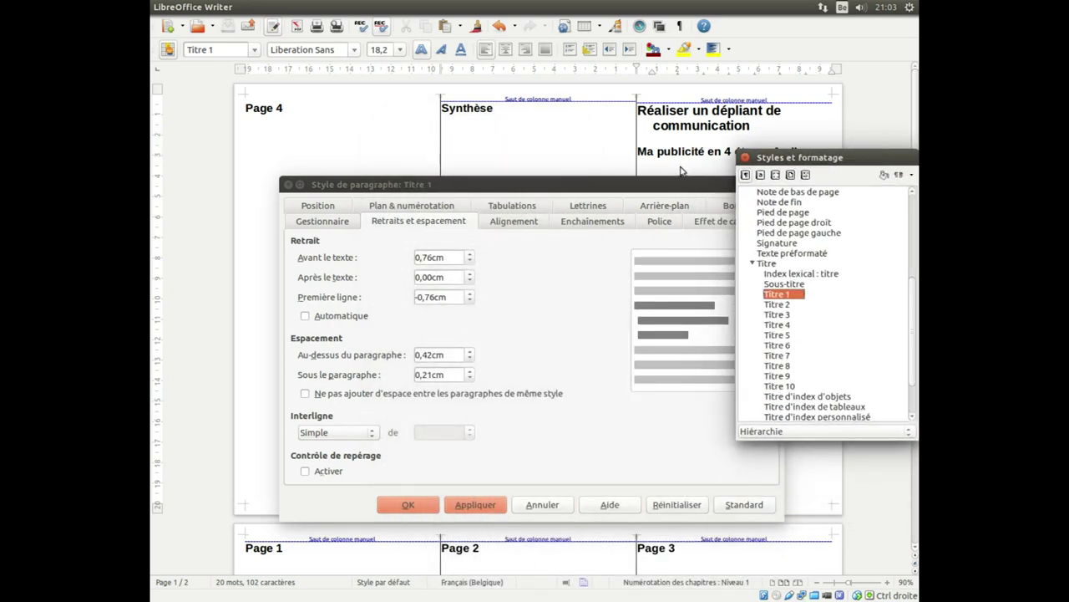
{"action": "left_click", "coordinate": [661, 185]}
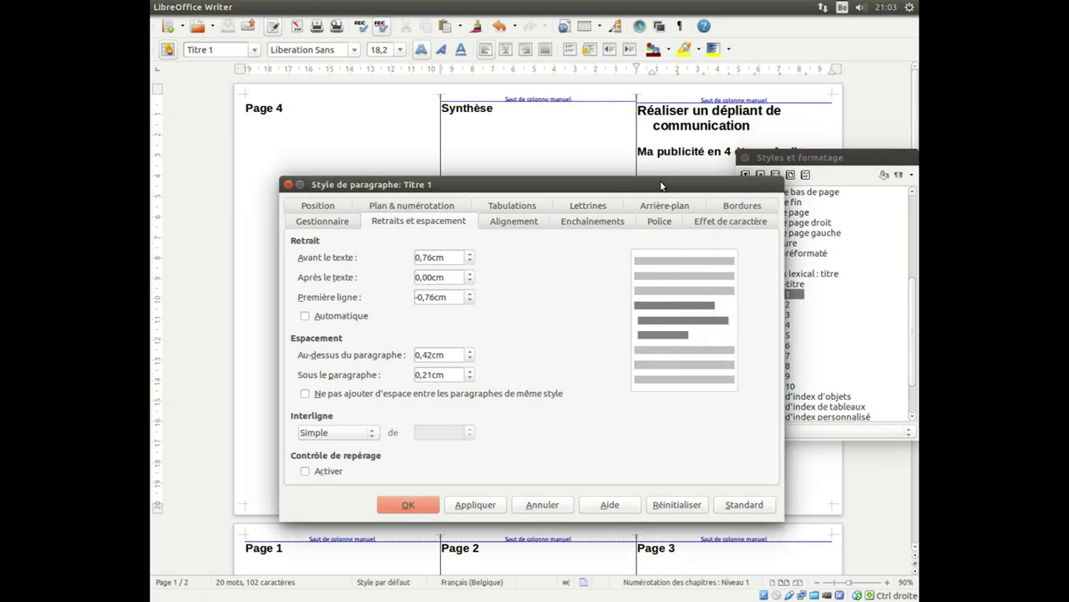
{"action": "left_click_drag", "start_coordinate": [659, 187], "coordinate": [611, 127]}
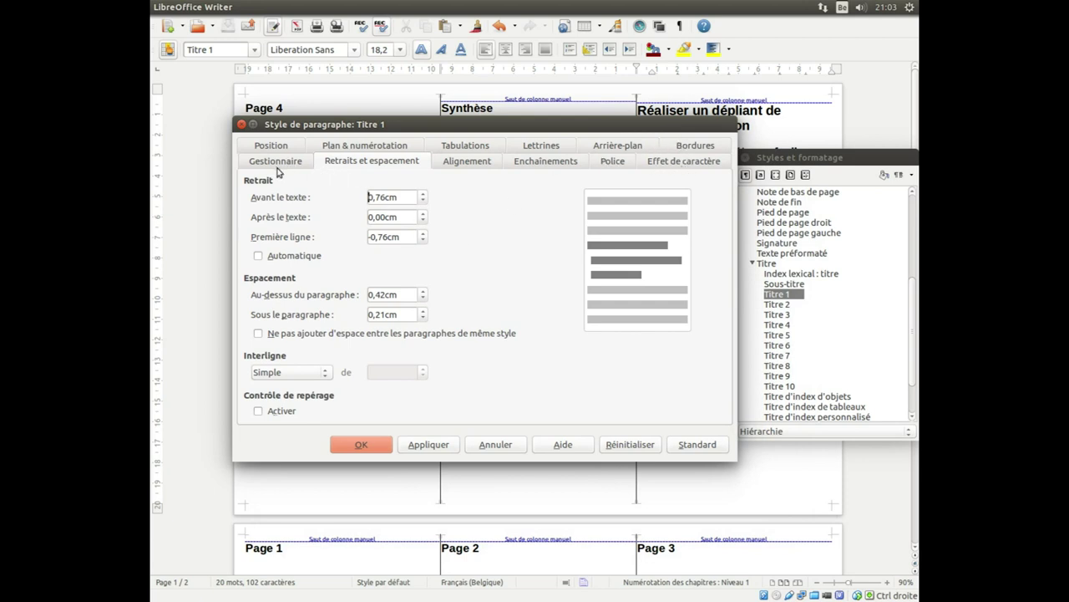
Set the Titre 1 style's font to DejaVu Sans, Italique, with a size of 150%
{"action": "left_click", "coordinate": [612, 161]}
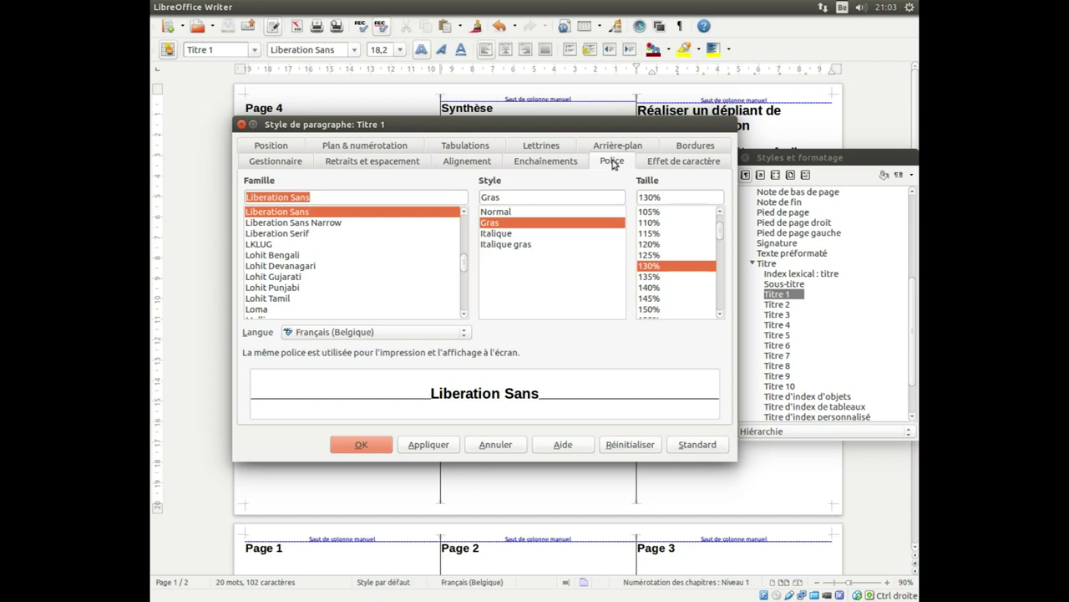
{"action": "left_click", "coordinate": [284, 214]}
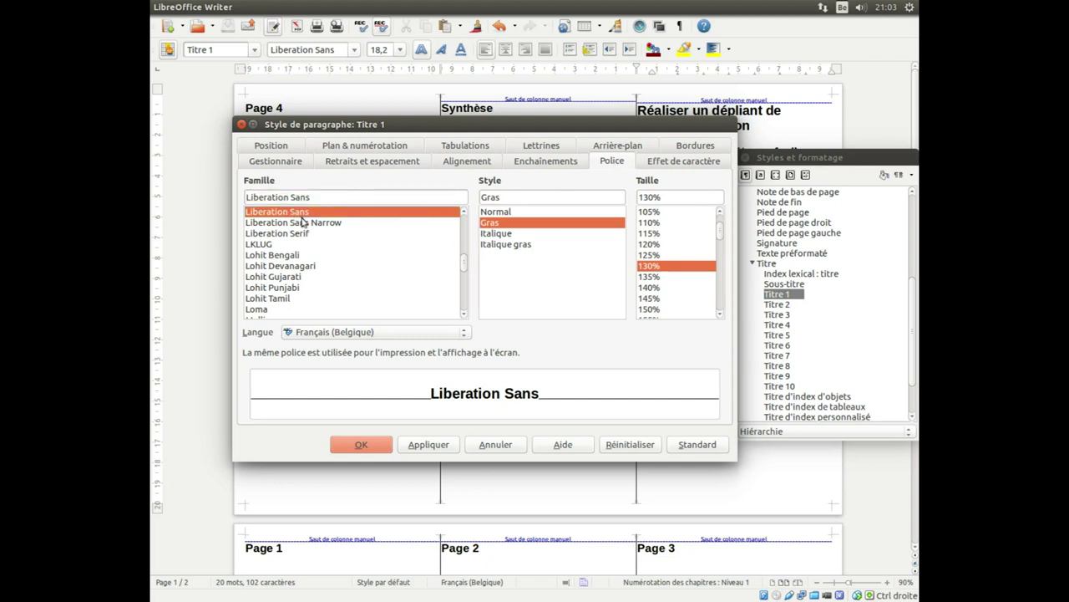
{"action": "left_click_drag", "start_coordinate": [464, 267], "coordinate": [451, 231]}
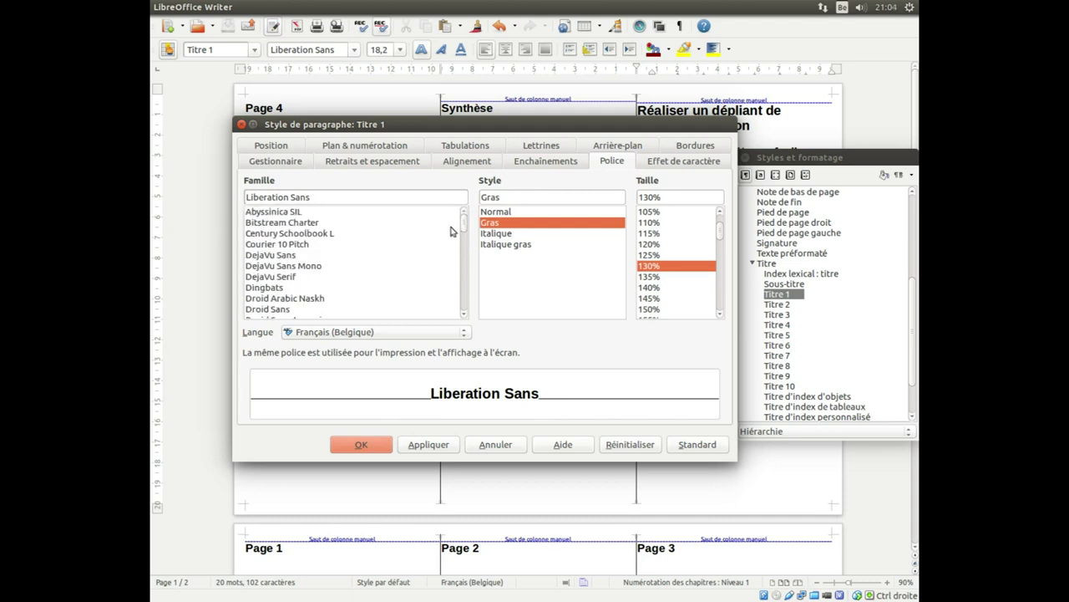
{"action": "scroll", "coordinate": [394, 249], "scroll_direction": "down", "scroll_amount": 1}
{"action": "key", "text": "Home"}
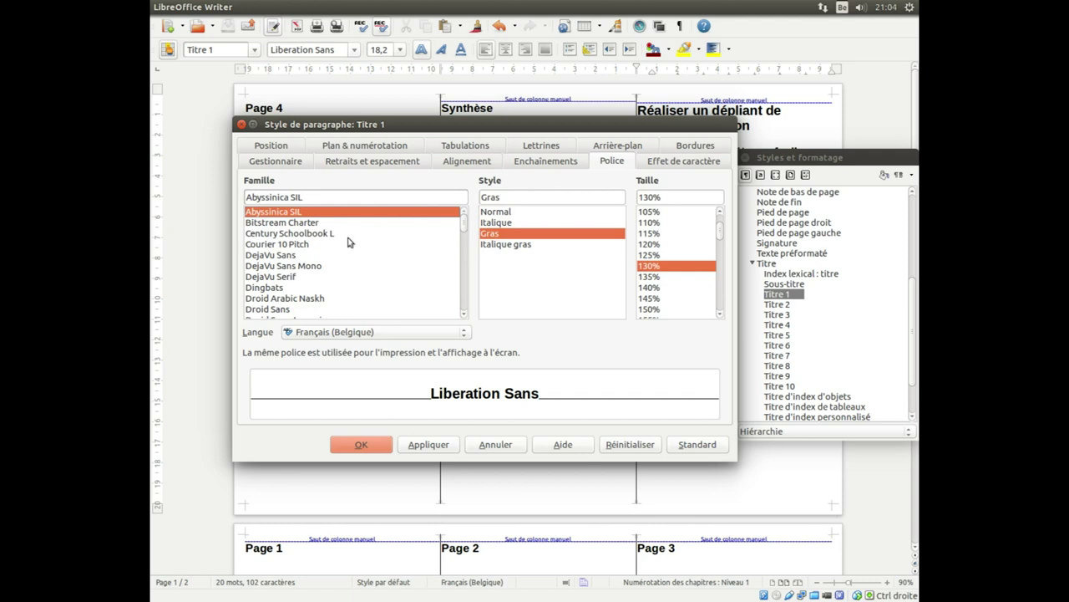
{"action": "left_click", "coordinate": [281, 255]}
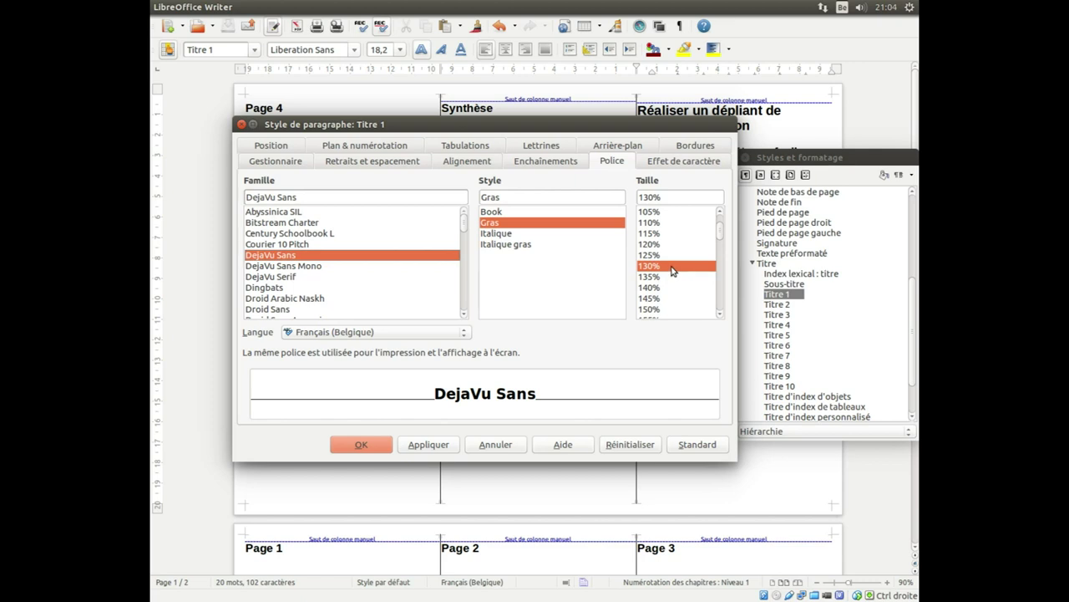
{"action": "left_click", "coordinate": [647, 309]}
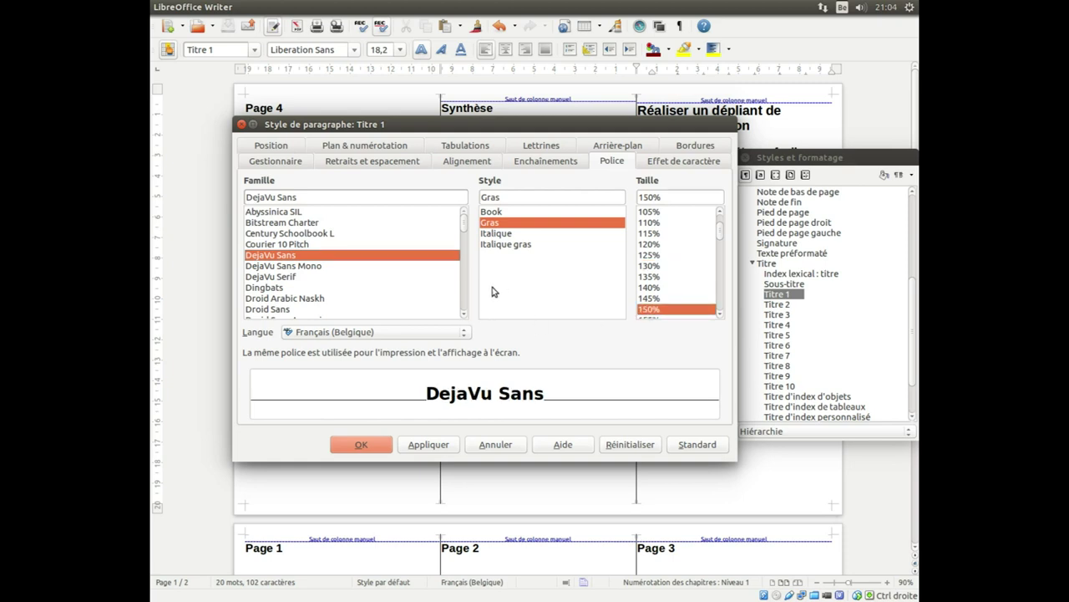
{"action": "left_click", "coordinate": [493, 234]}
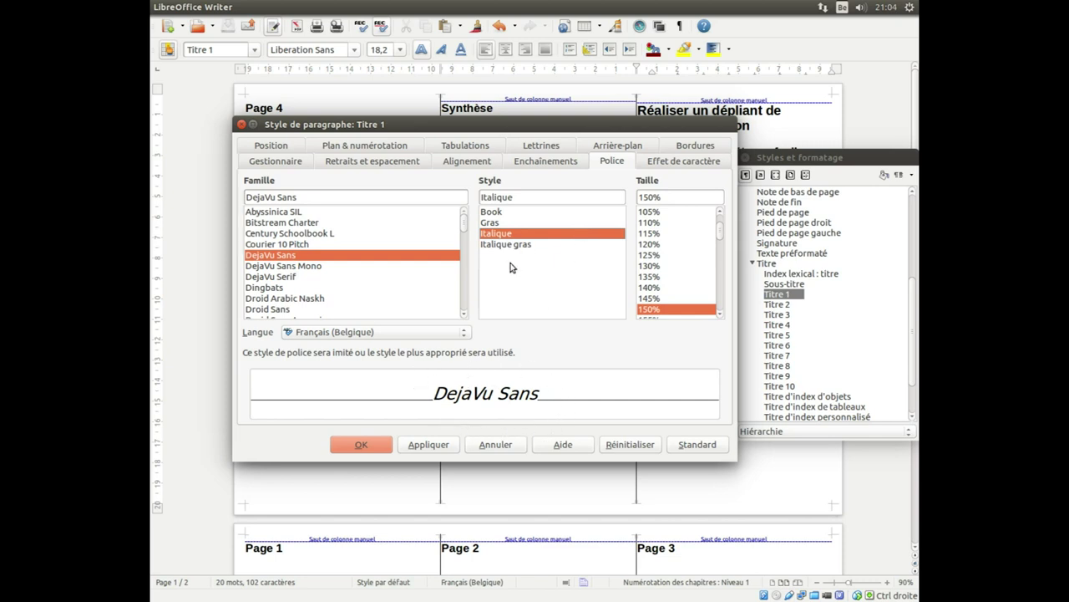
Set the Titre 1 style's font colour to Rose and give it a Simple underline coloured Vert
{"action": "left_click", "coordinate": [675, 162]}
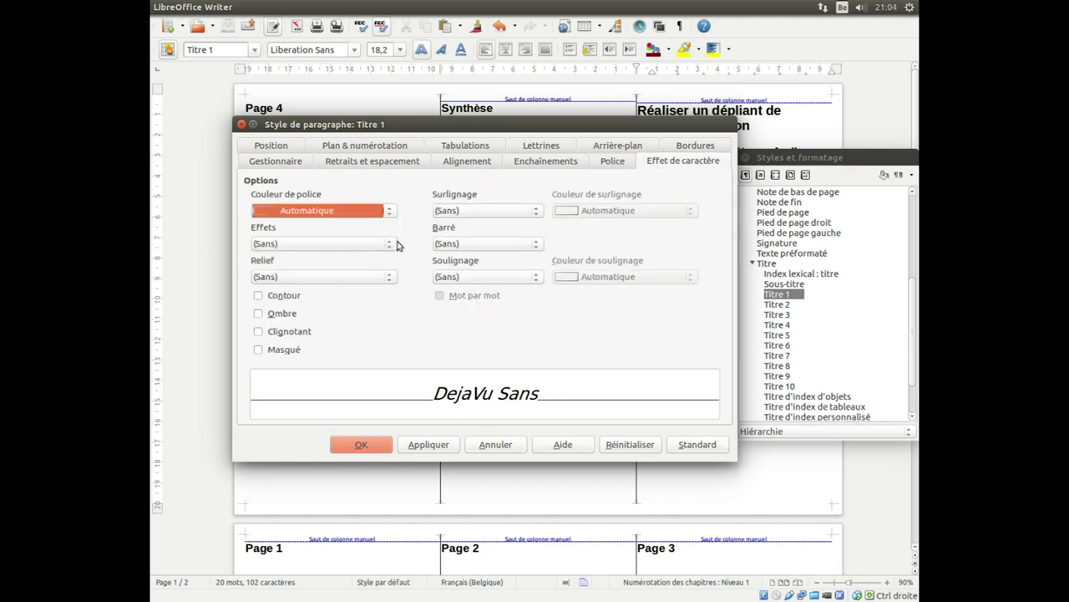
{"action": "left_click", "coordinate": [390, 212]}
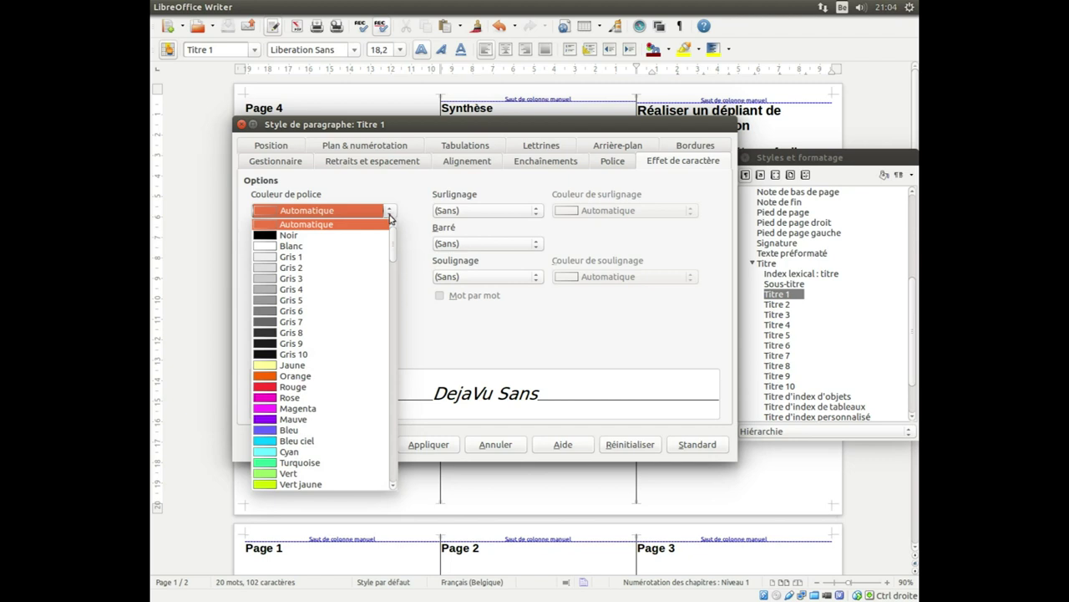
{"action": "left_click", "coordinate": [268, 399]}
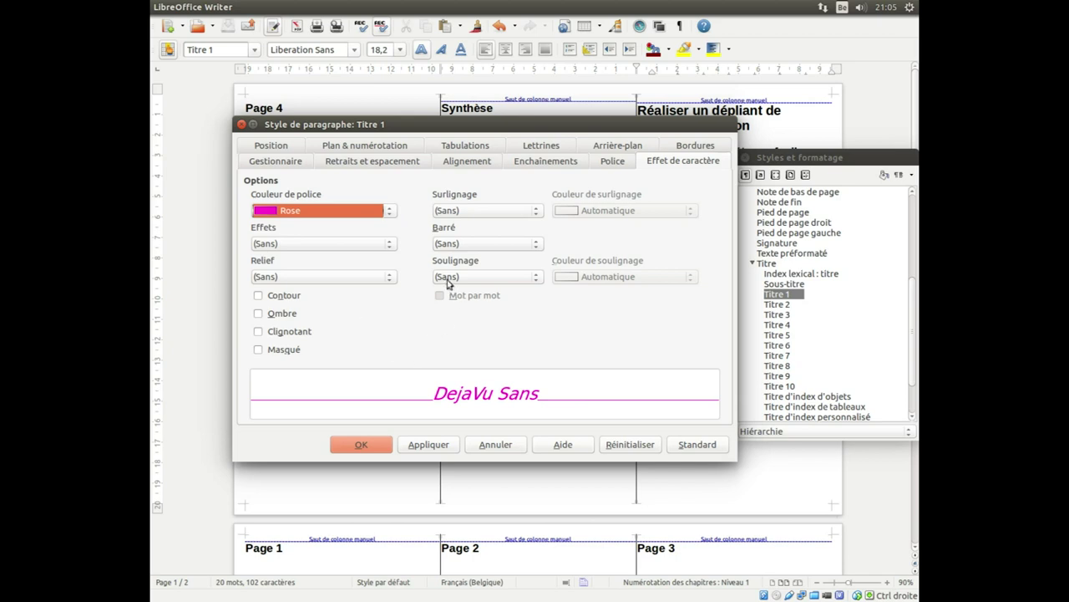
{"action": "left_click", "coordinate": [490, 276]}
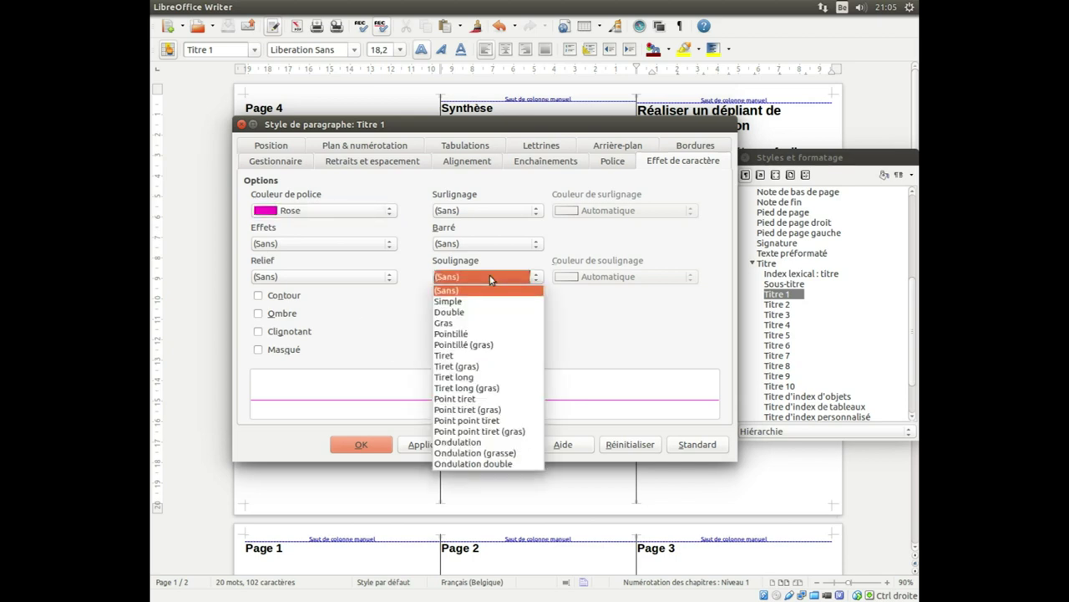
{"action": "left_click", "coordinate": [463, 303]}
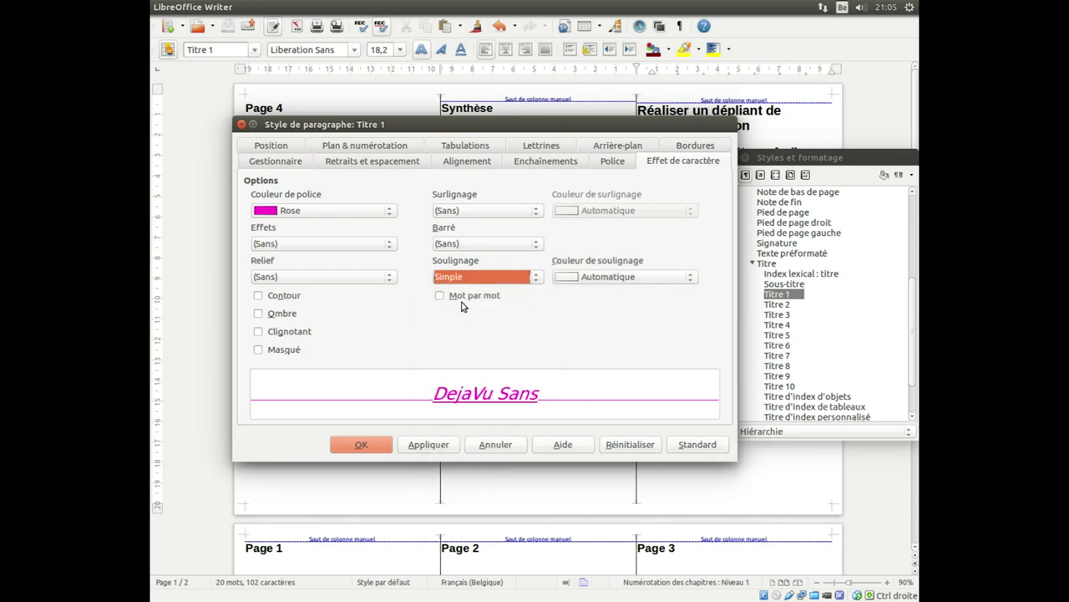
{"action": "left_click", "coordinate": [627, 281]}
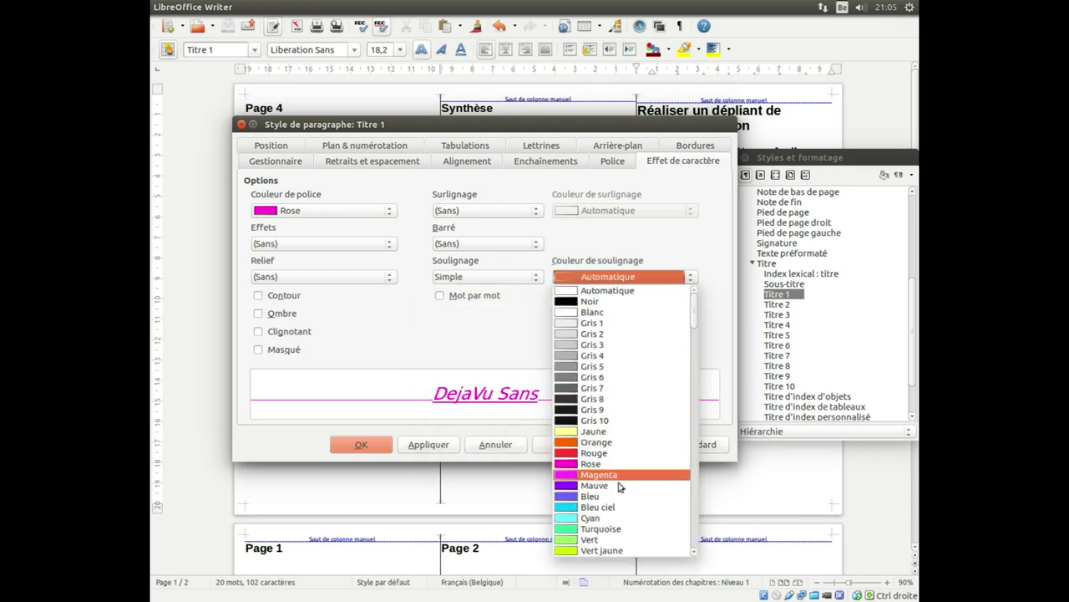
{"action": "left_click", "coordinate": [593, 541]}
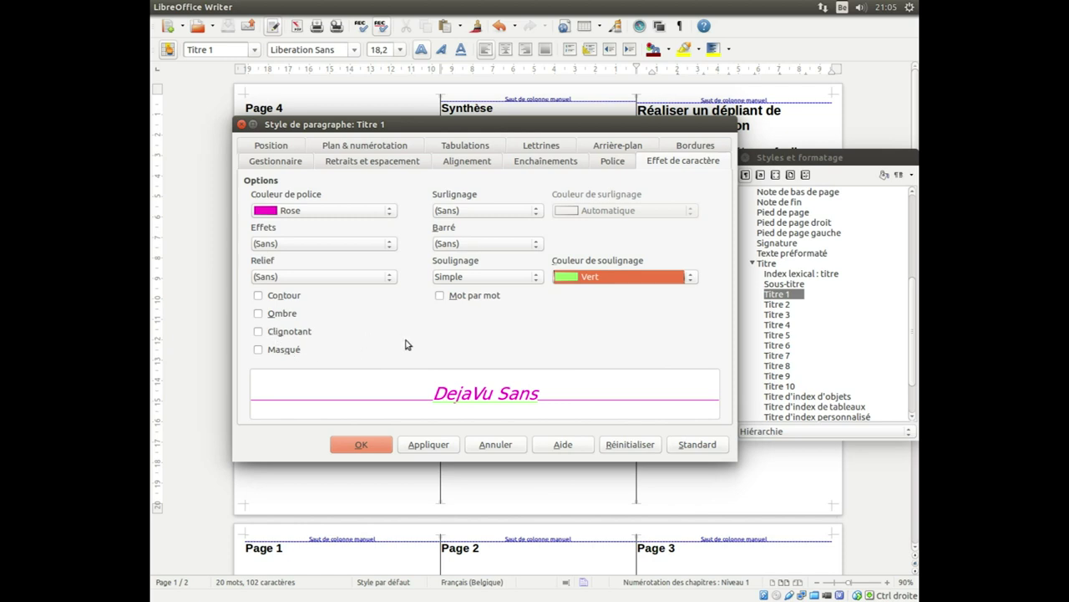
Centre the Titre 1 style's alignment, apply the style changes to the document and close the style dialog
{"action": "left_click", "coordinate": [471, 163]}
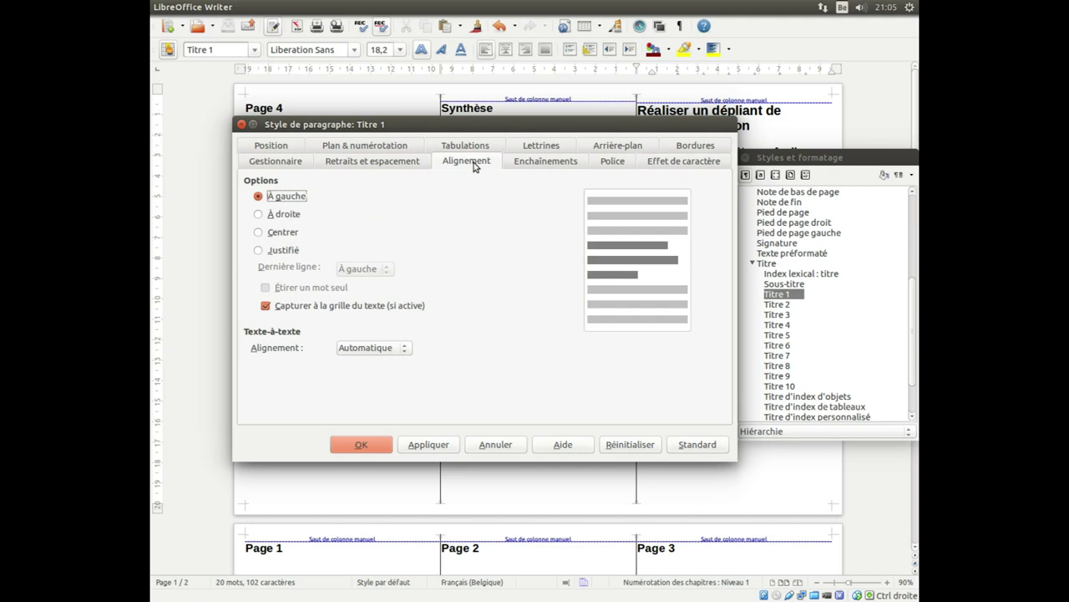
{"action": "left_click", "coordinate": [258, 233]}
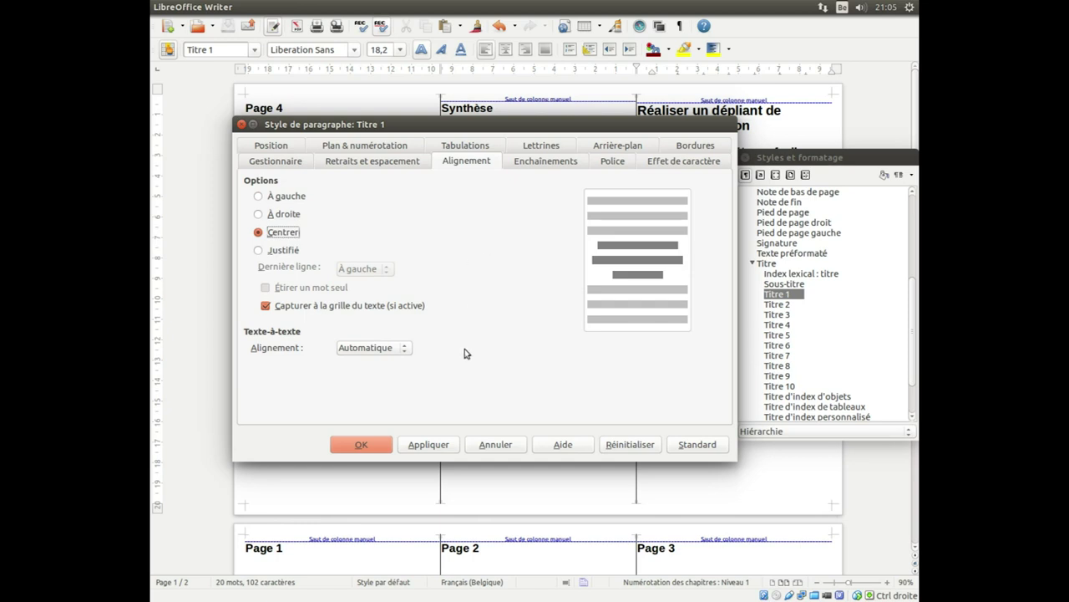
{"action": "left_click_drag", "start_coordinate": [572, 124], "coordinate": [533, 175]}
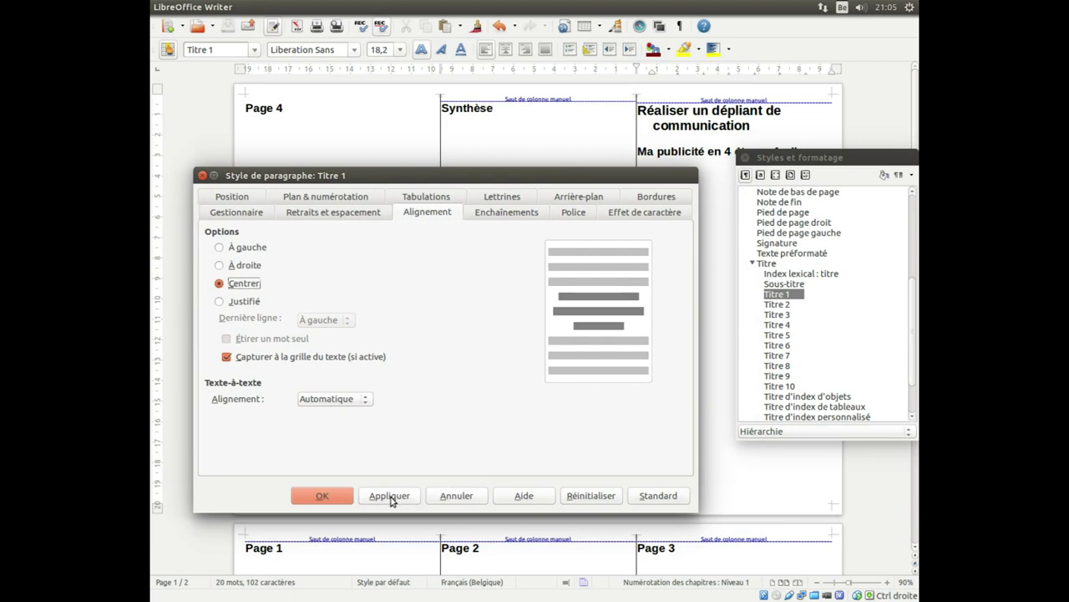
{"action": "left_click", "coordinate": [390, 496]}
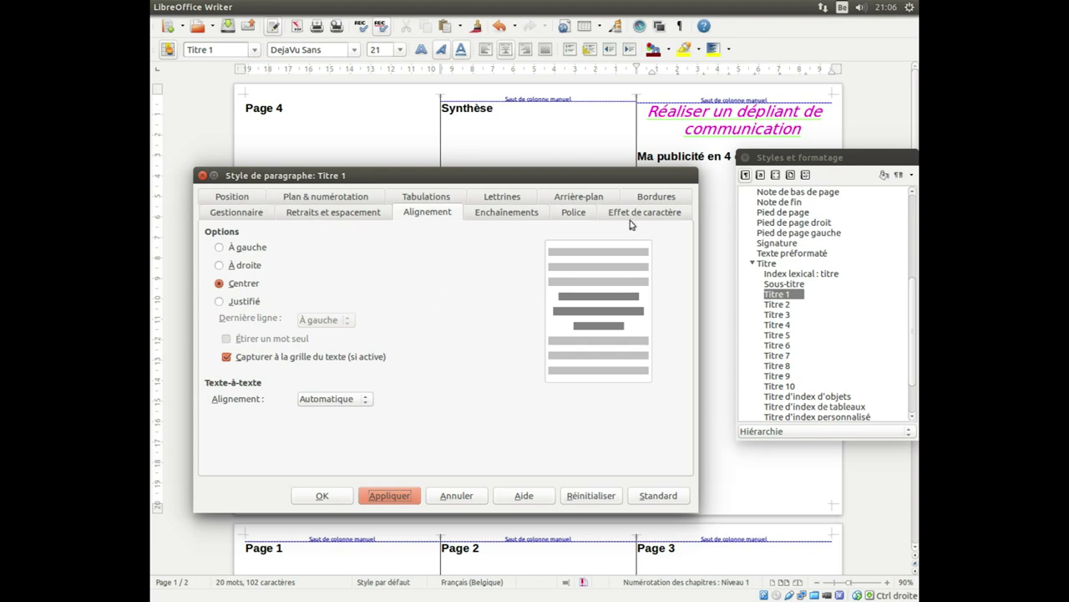
{"action": "left_click", "coordinate": [329, 496]}
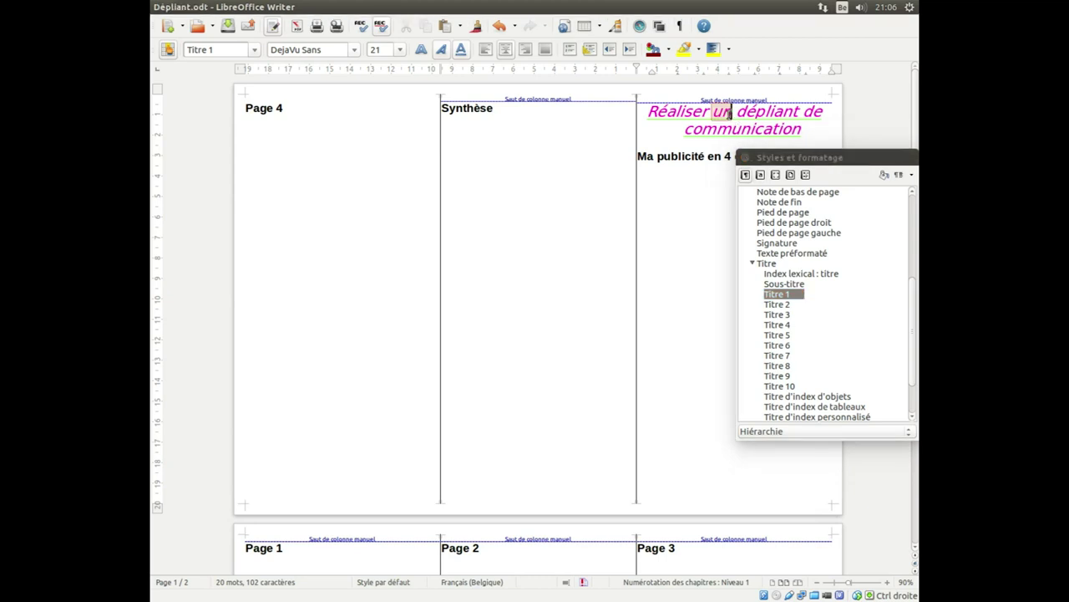
Move the styles window clear of the subtitle and check which styles the main title, subtitle and Page 4 heading use
{"action": "triple_click", "coordinate": [729, 115]}
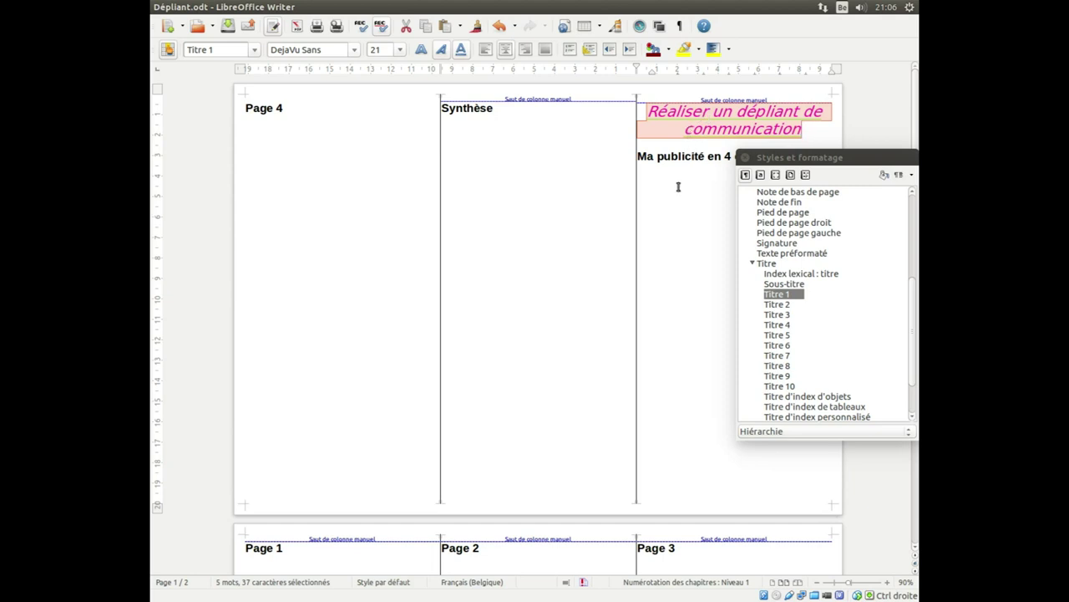
{"action": "left_click_drag", "start_coordinate": [881, 159], "coordinate": [857, 231]}
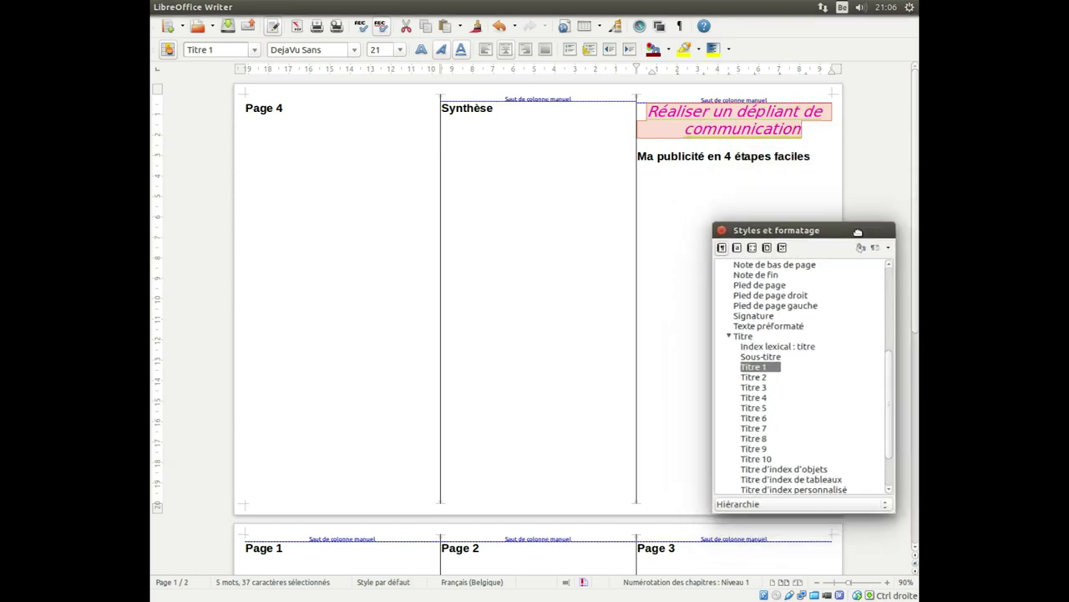
{"action": "left_click", "coordinate": [690, 157]}
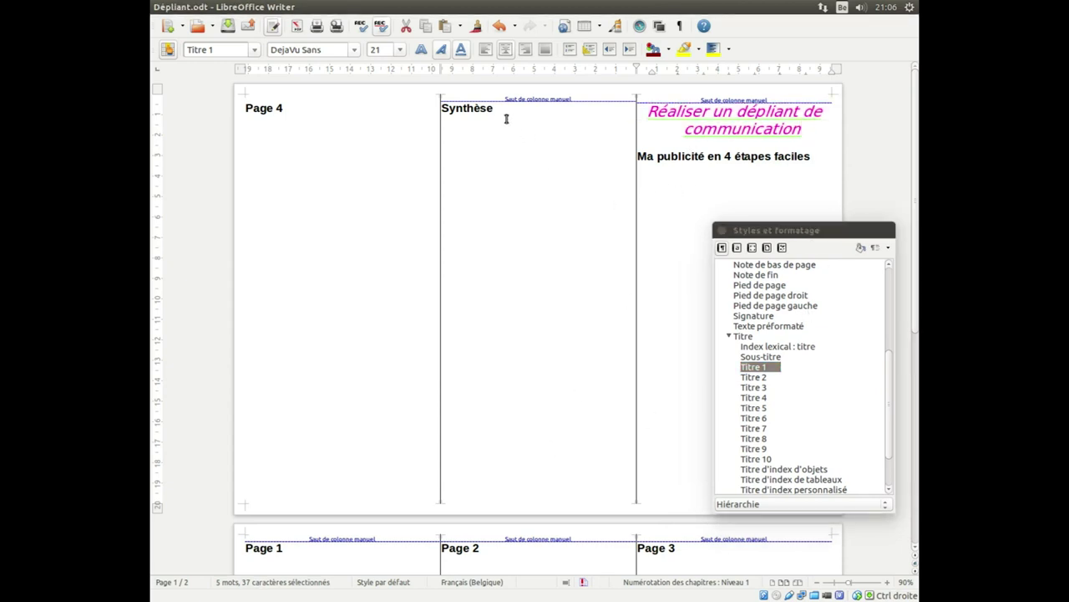
{"action": "left_click", "coordinate": [351, 107]}
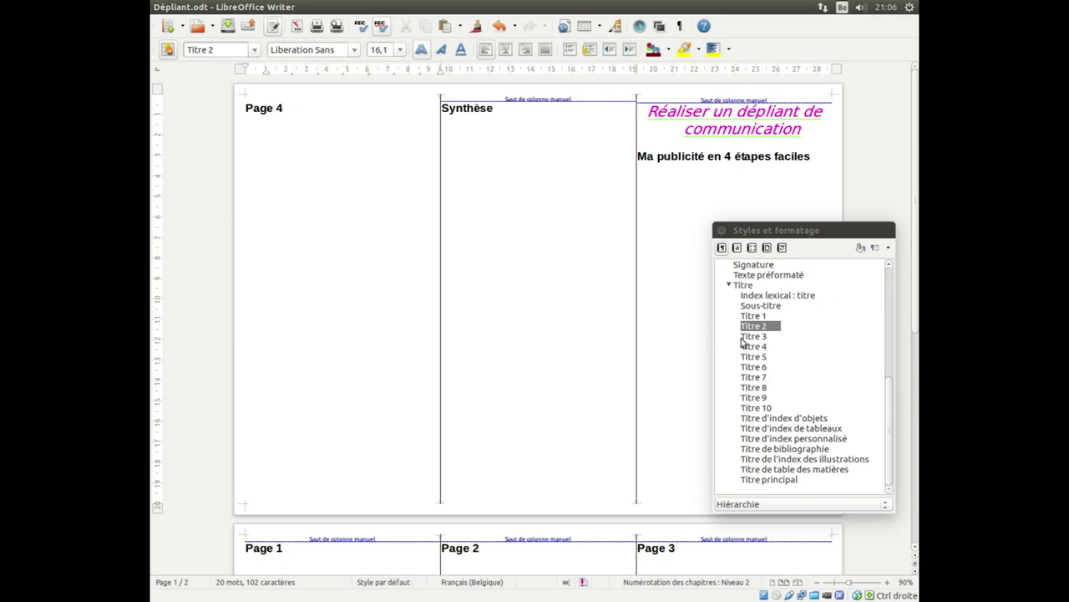
{"action": "left_click", "coordinate": [832, 234]}
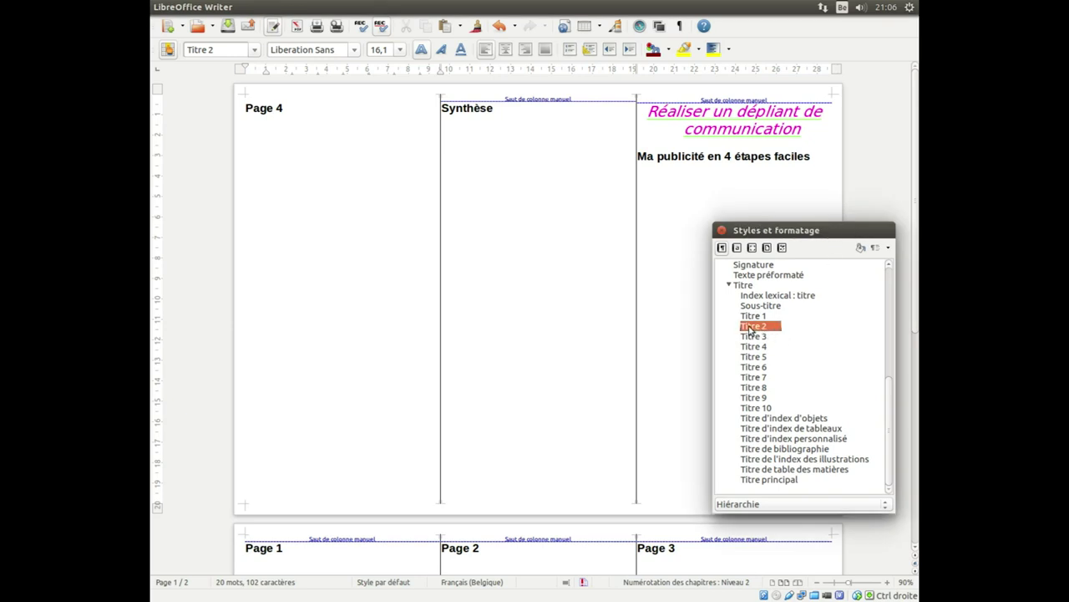
{"action": "left_click", "coordinate": [752, 111]}
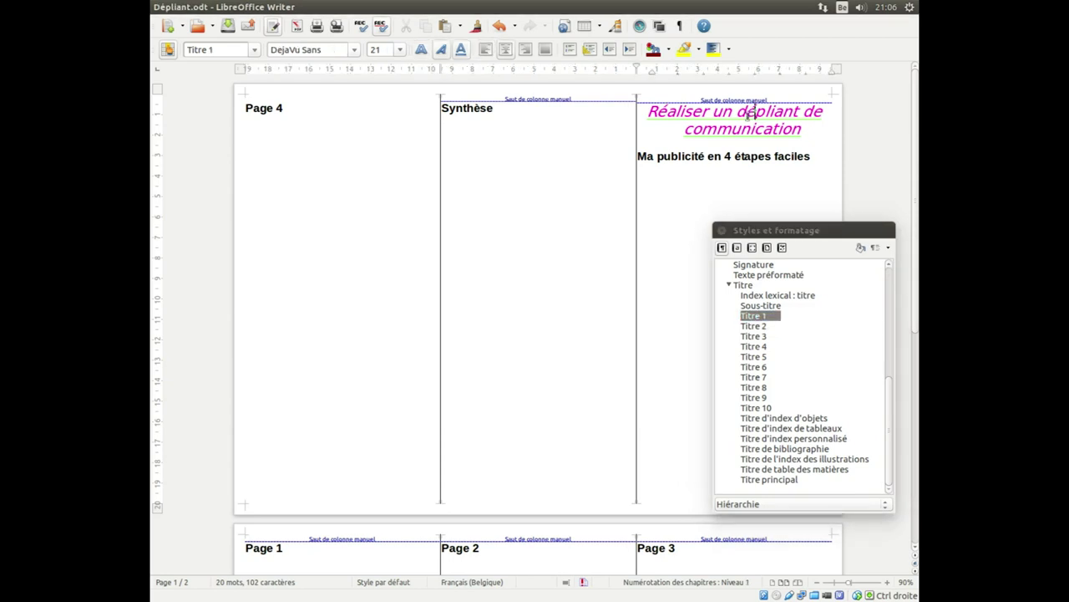
{"action": "left_click", "coordinate": [724, 156]}
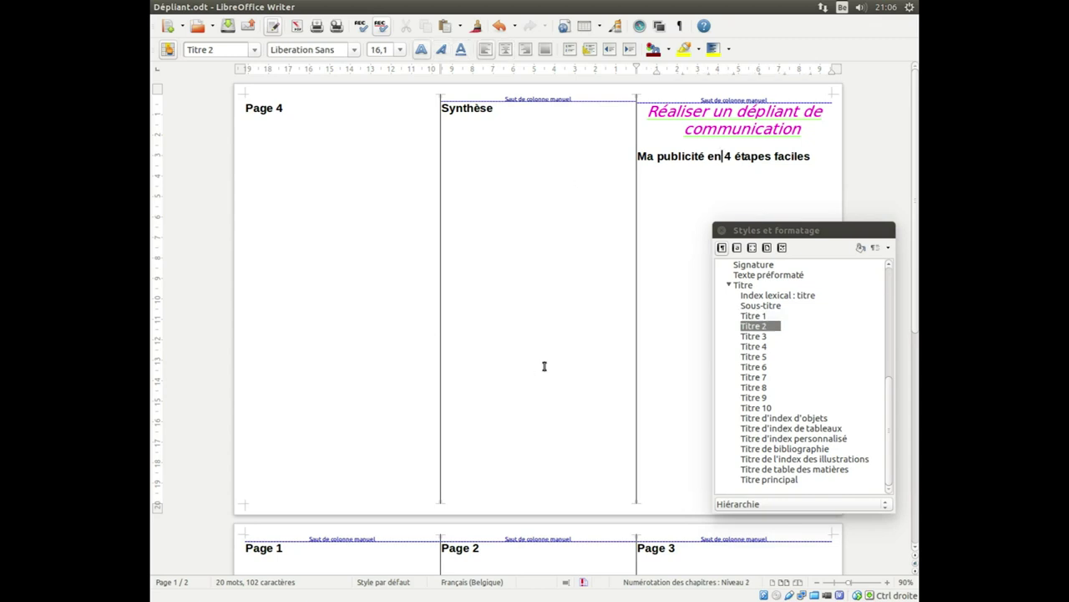
Set the Titre 2 paragraph style's font colour to Rouge, confirm the style change and check the Titre 2 headings on both pages
{"action": "right_click", "coordinate": [752, 330]}
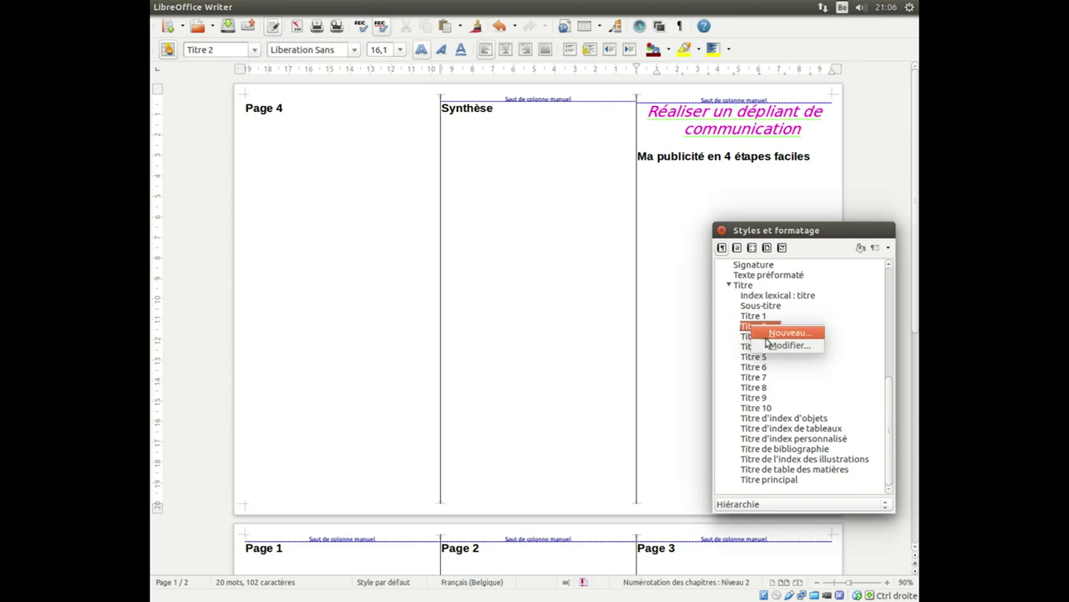
{"action": "left_click", "coordinate": [778, 346]}
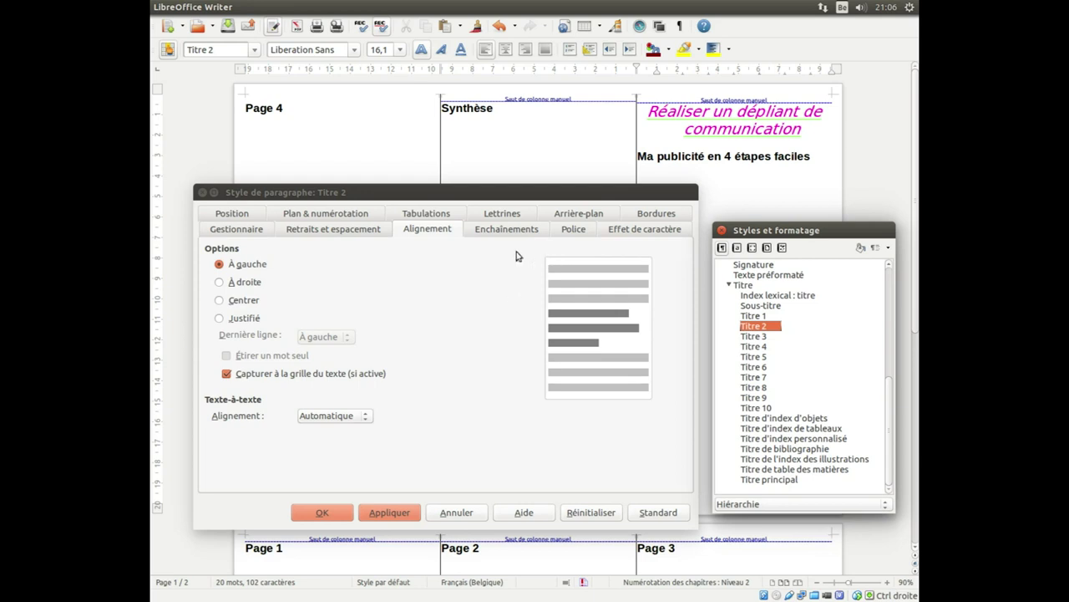
{"action": "left_click", "coordinate": [622, 232]}
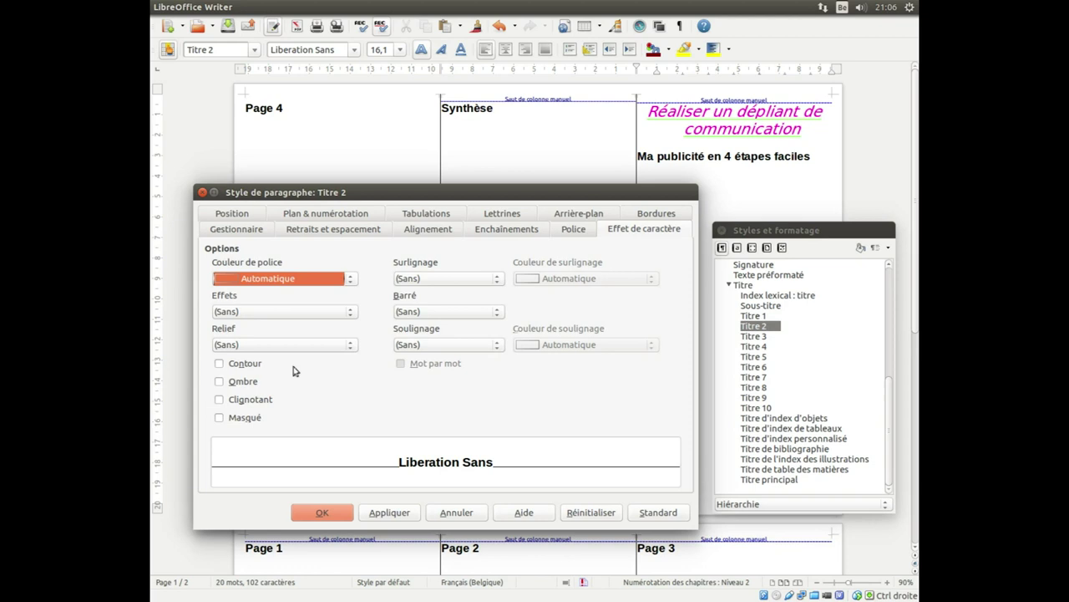
{"action": "left_click", "coordinate": [306, 279]}
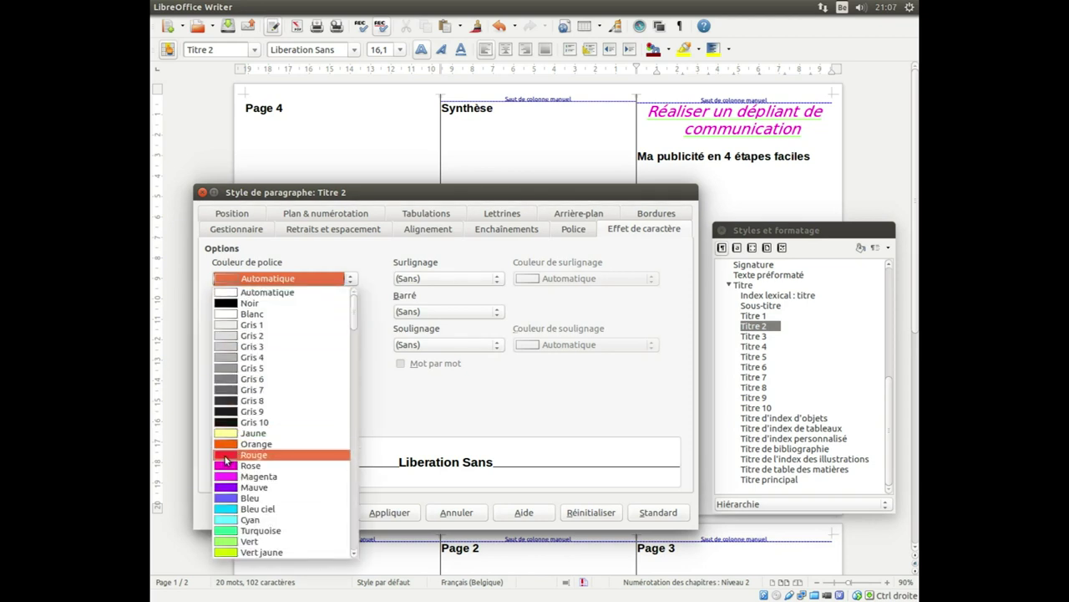
{"action": "left_click", "coordinate": [225, 456]}
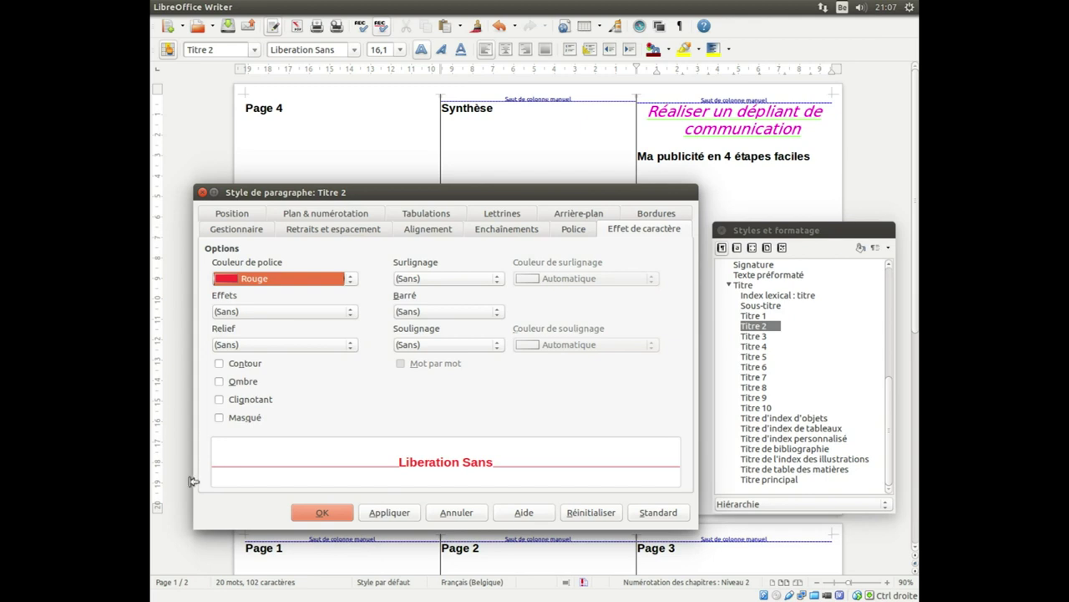
{"action": "left_click_drag", "start_coordinate": [537, 195], "coordinate": [707, 176]}
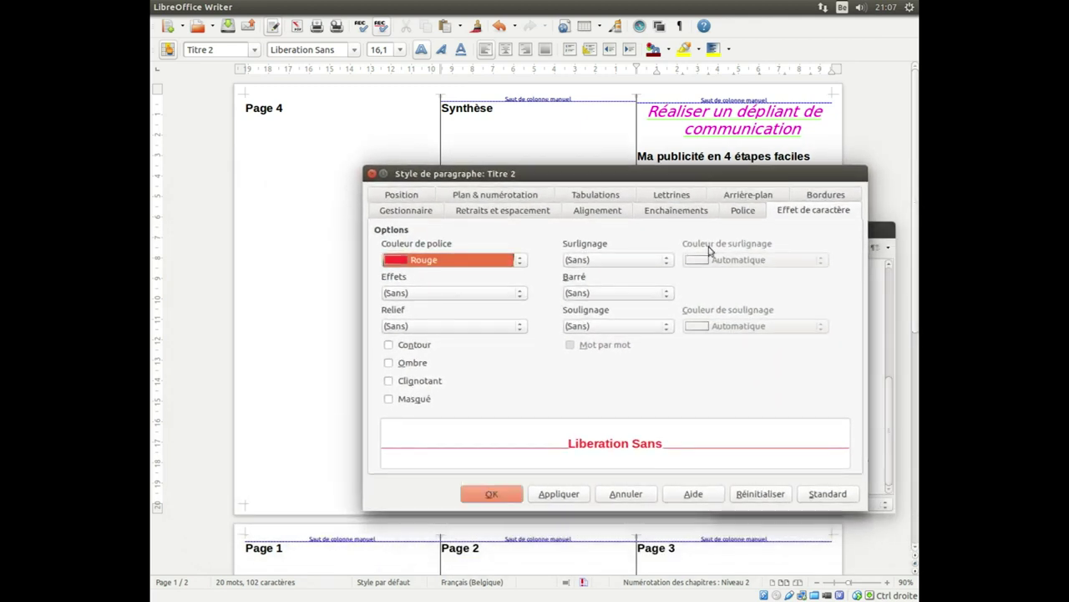
{"action": "left_click", "coordinate": [491, 494]}
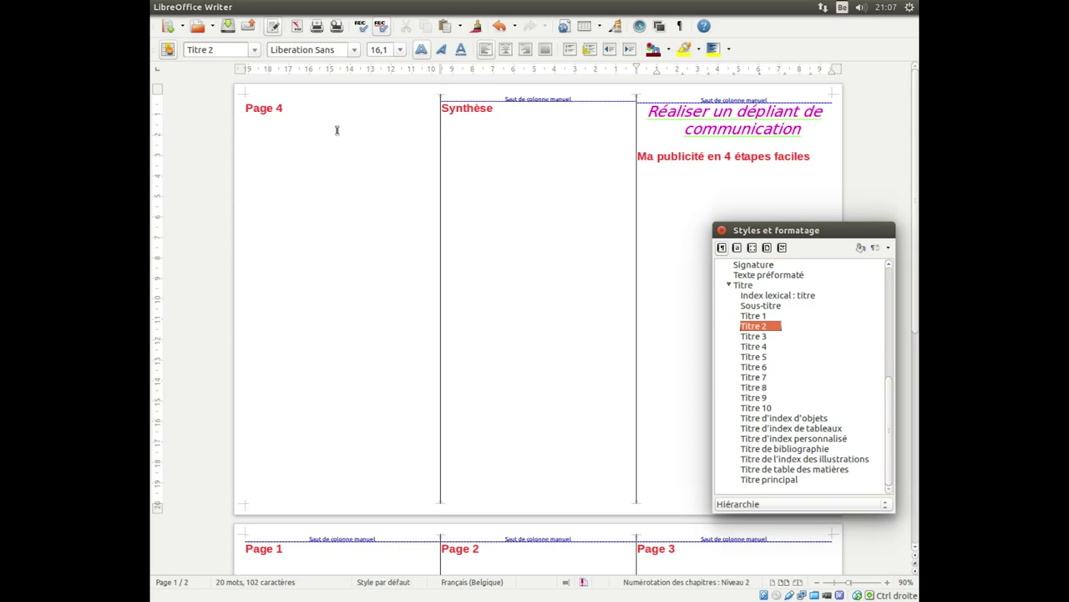
{"action": "left_click", "coordinate": [299, 107]}
{"action": "scroll", "coordinate": [301, 459], "scroll_direction": "down", "scroll_amount": 1}
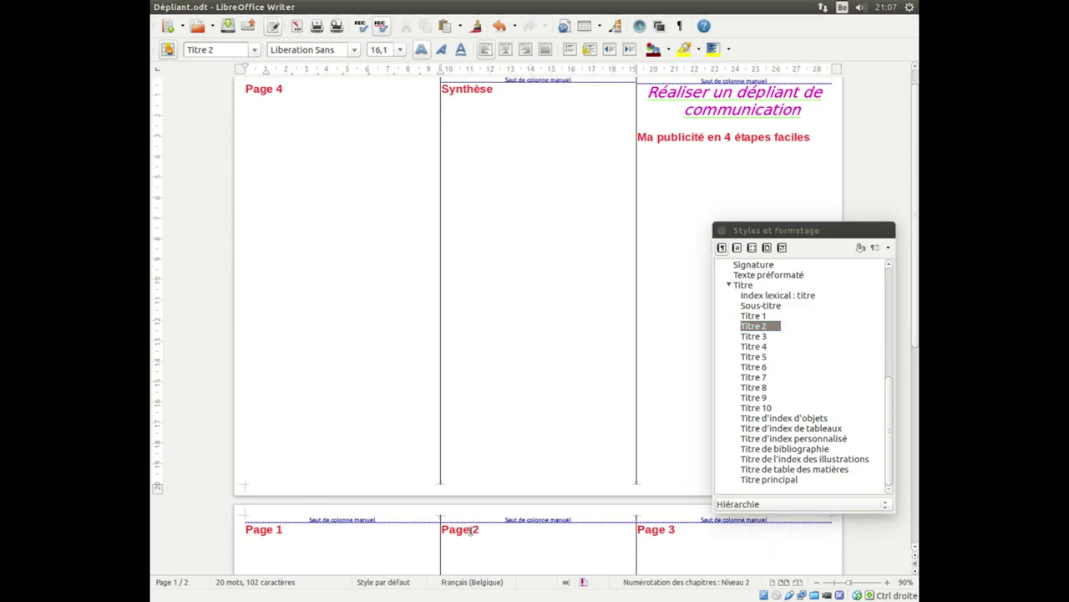